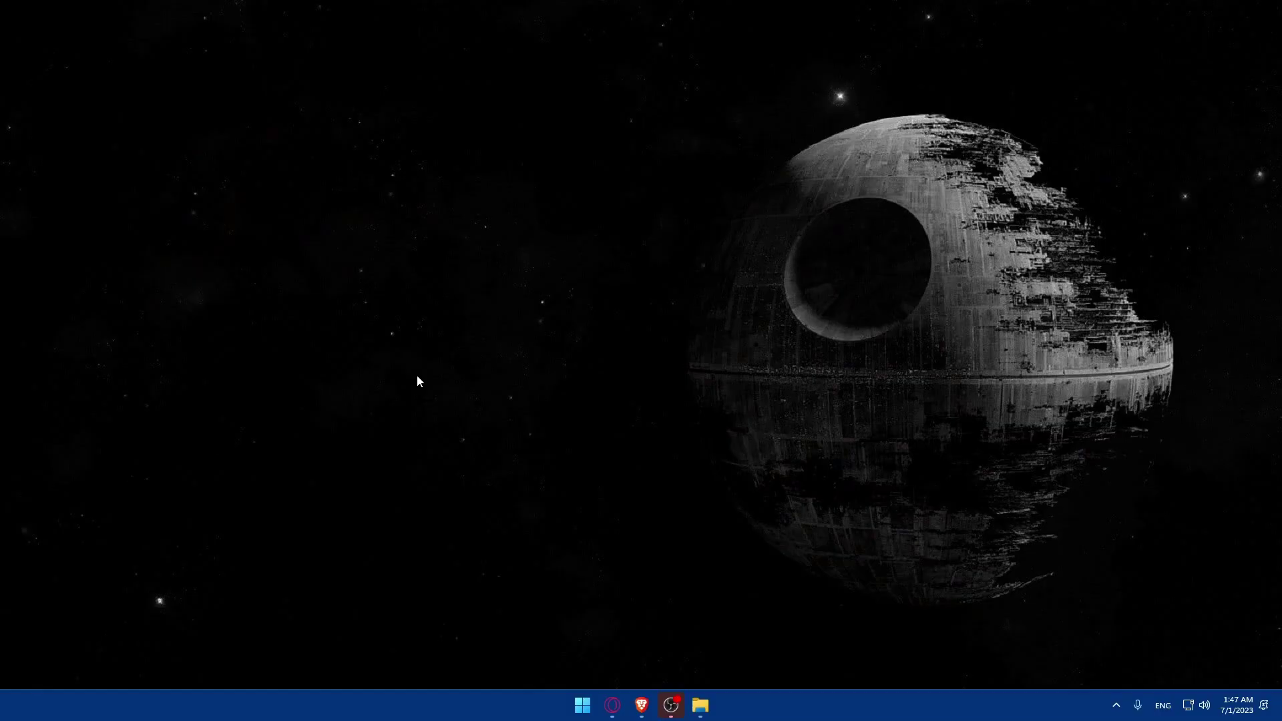
Step: Launch Brave and load snapchat.com
click(643, 696)
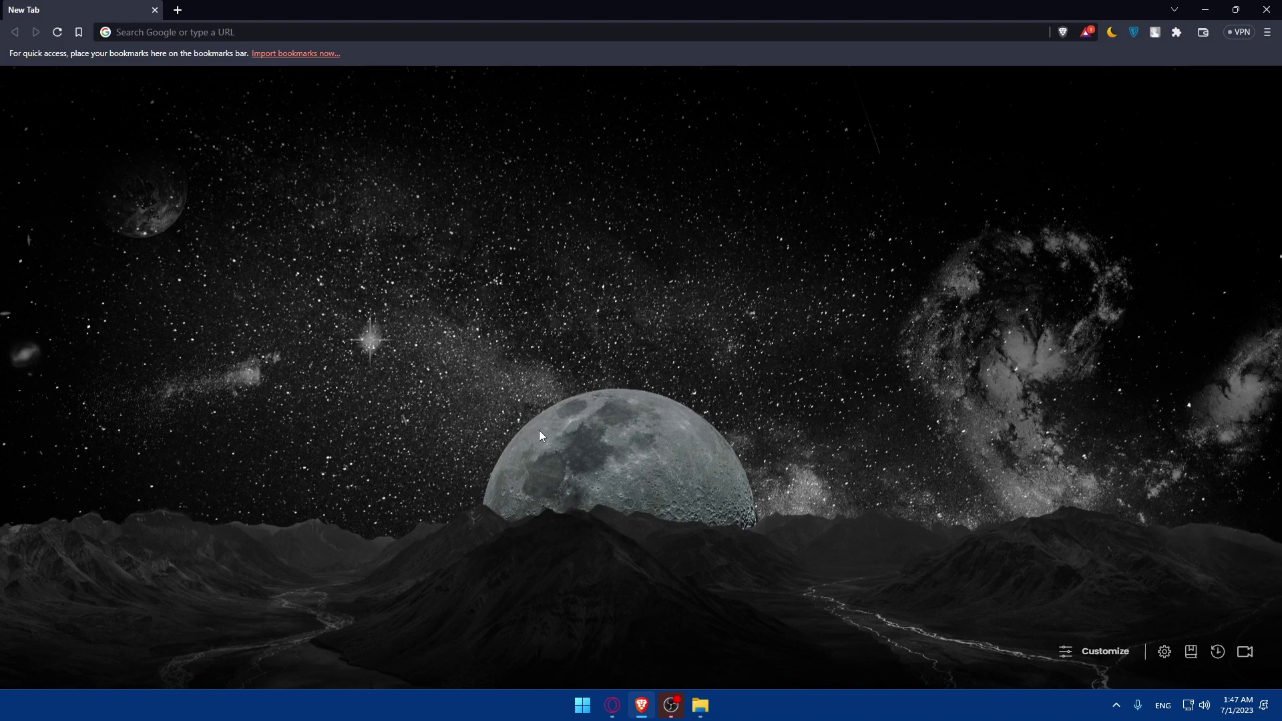
click(264, 32)
text(sn)
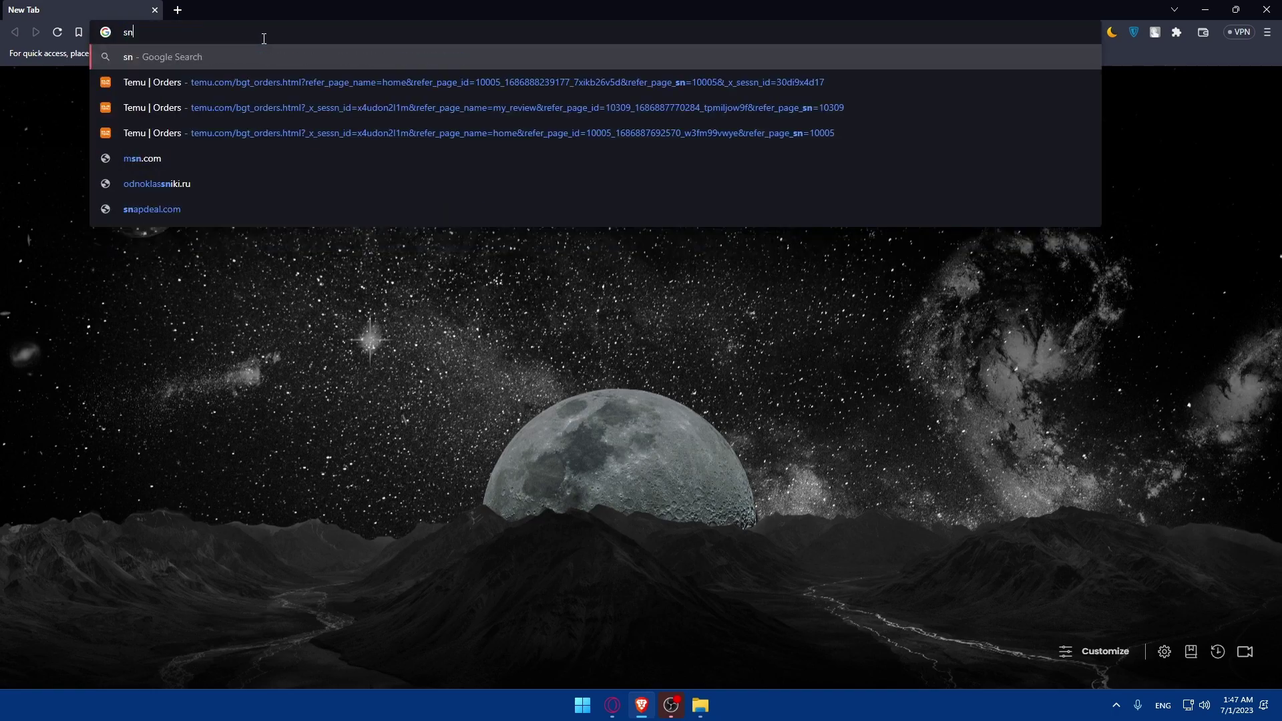
text(apchat)
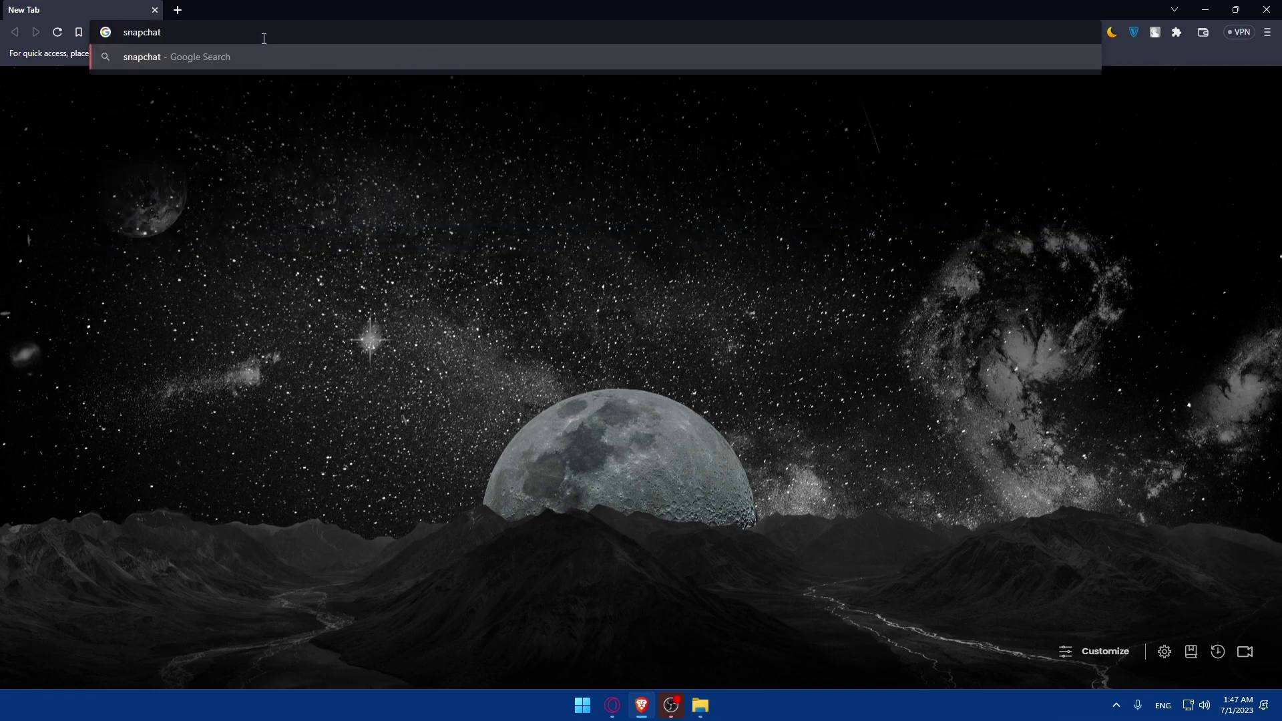
text(.com)
key(Return)
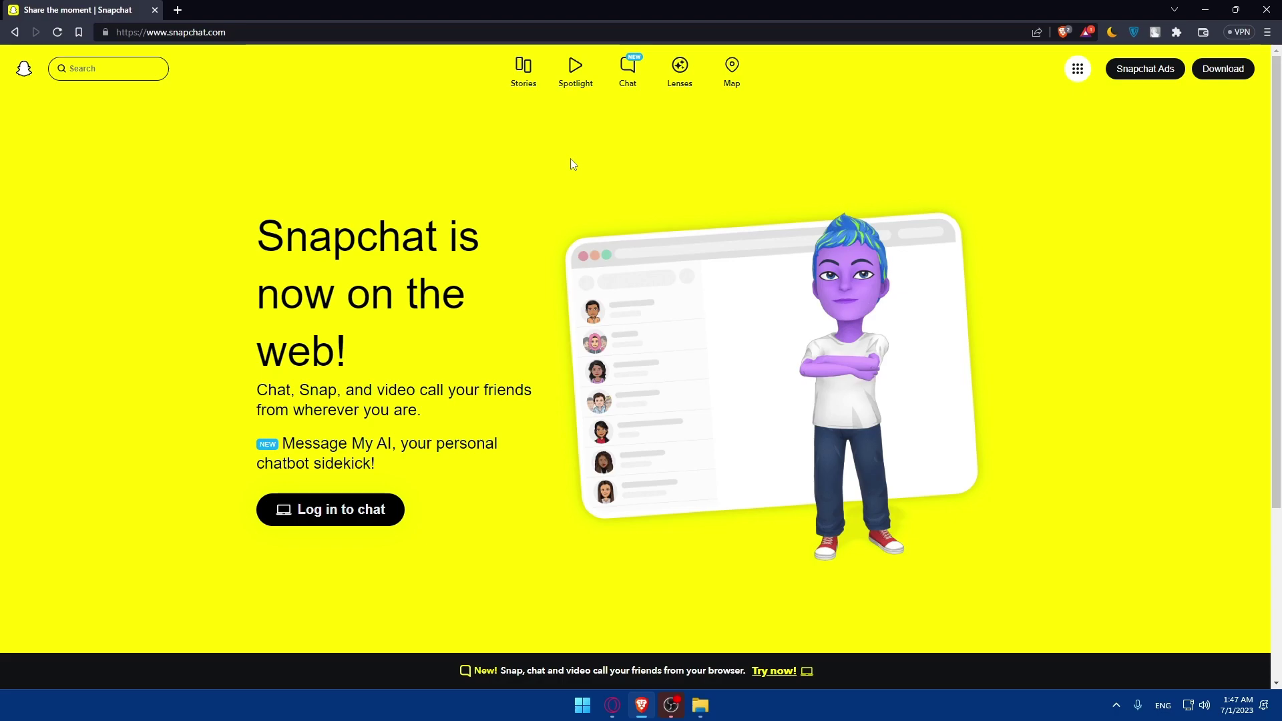
scroll(560, 182, down, 2)
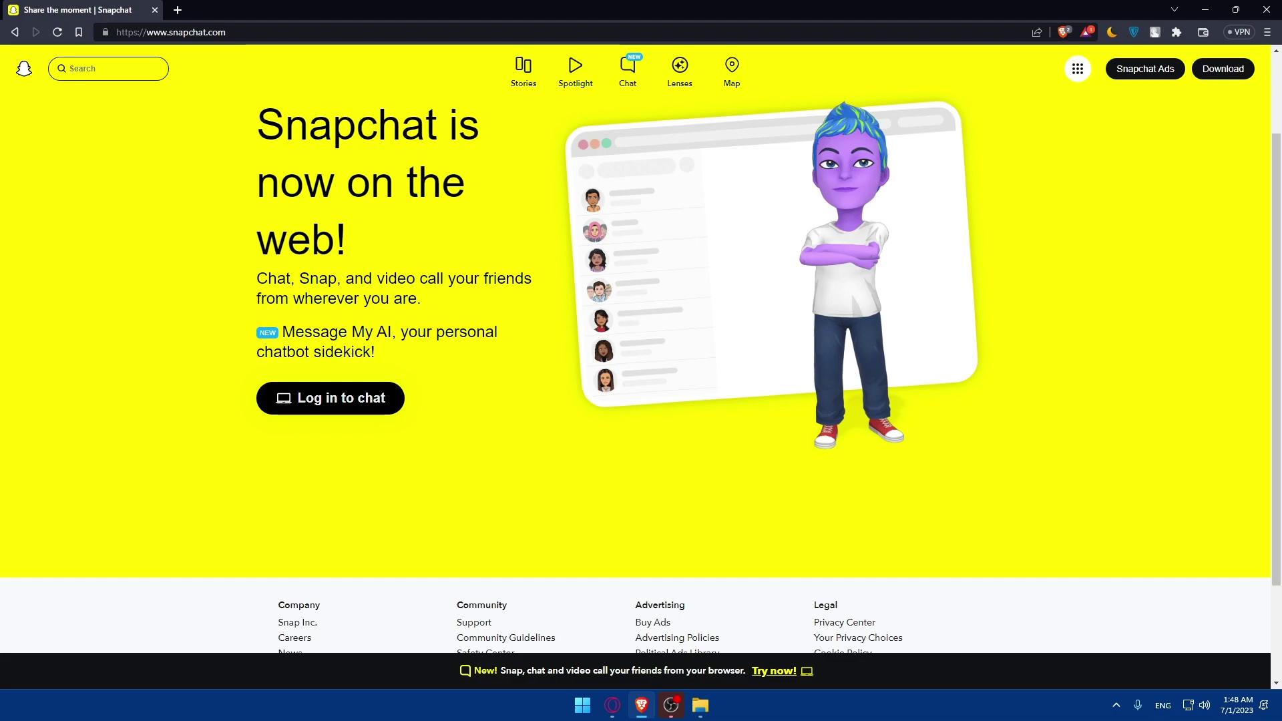
scroll(338, 239, up, 2)
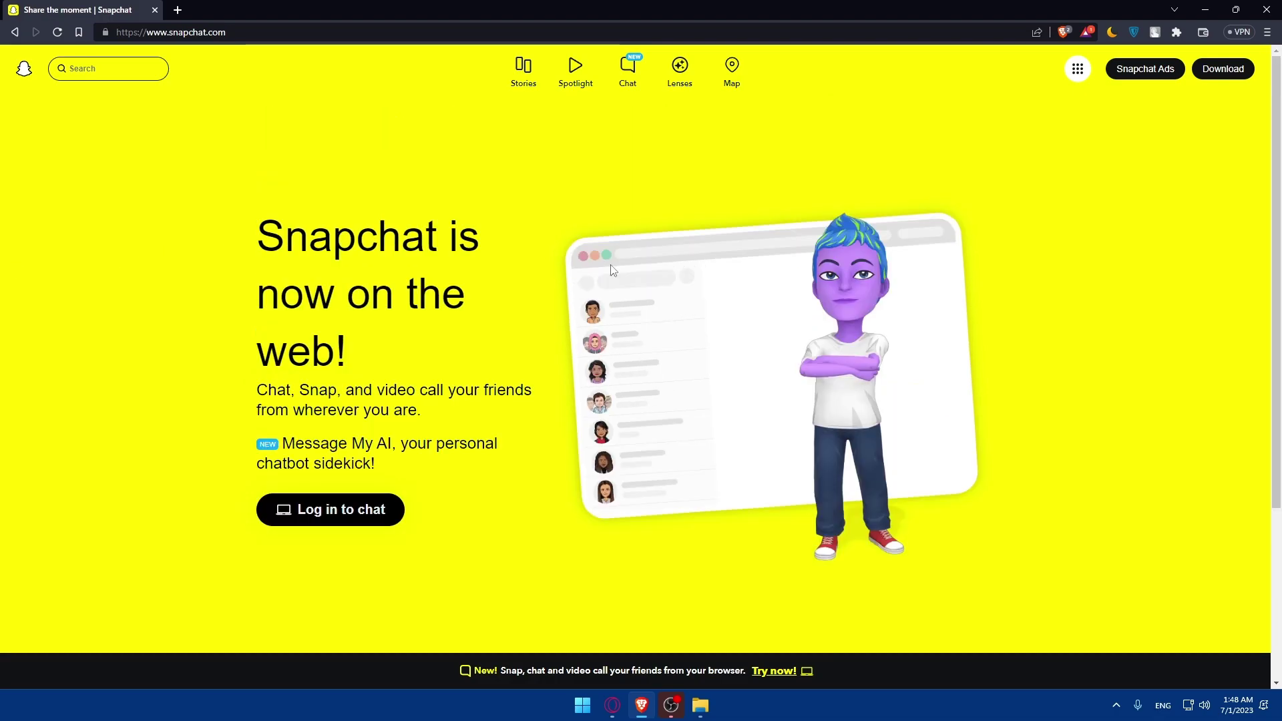
Step: Go to the Snapchat Download page and scroll through it to the footer and back up
click(1218, 81)
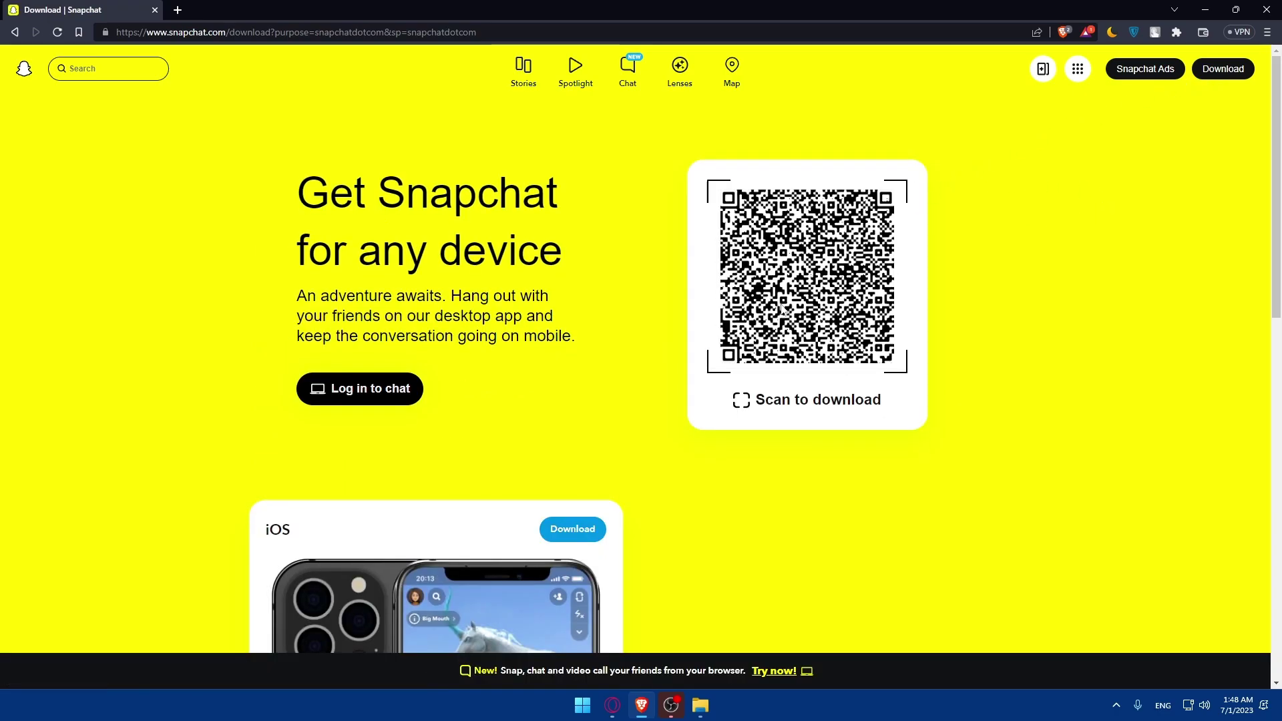
scroll(833, 280, down, 4)
scroll(833, 280, down, 10)
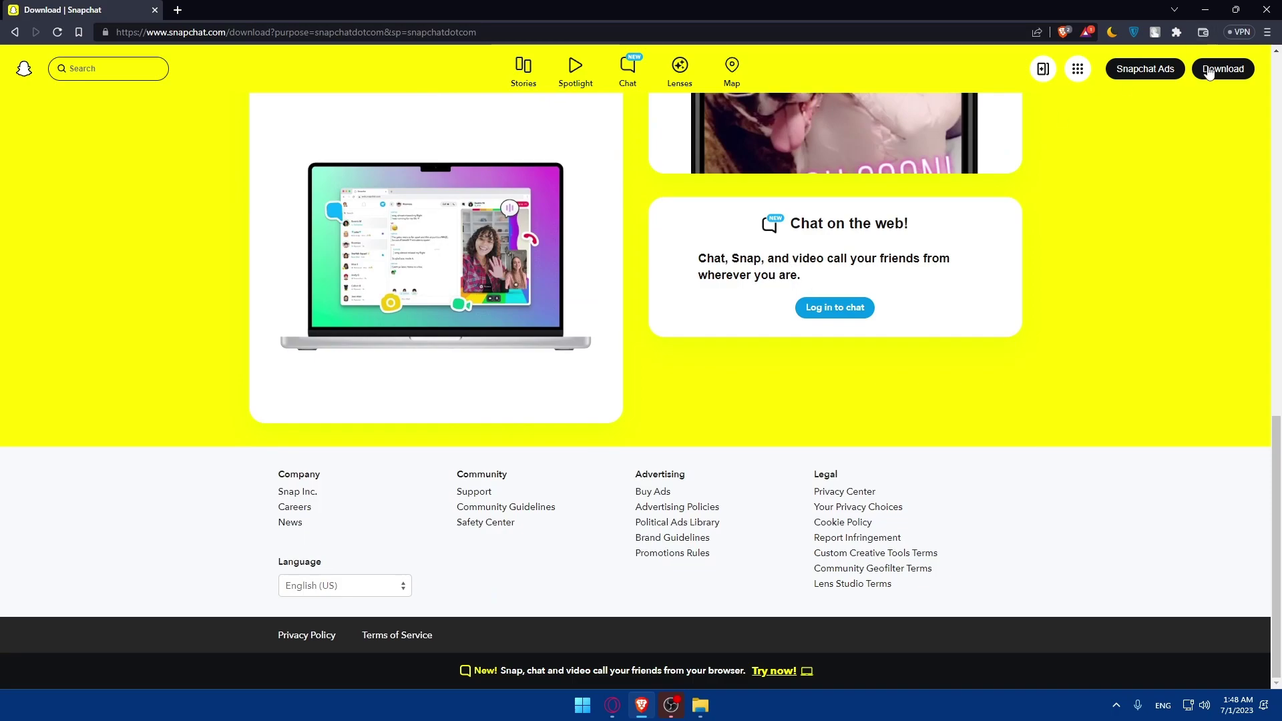
scroll(788, 261, up, 13)
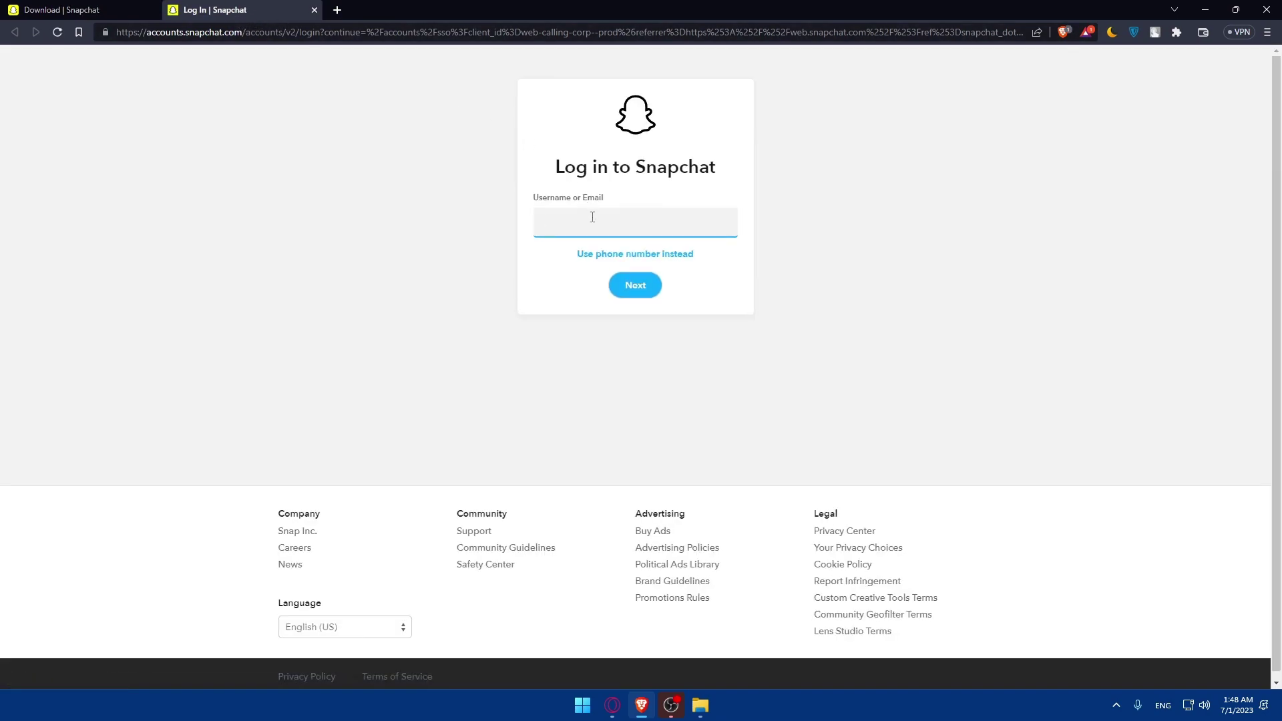
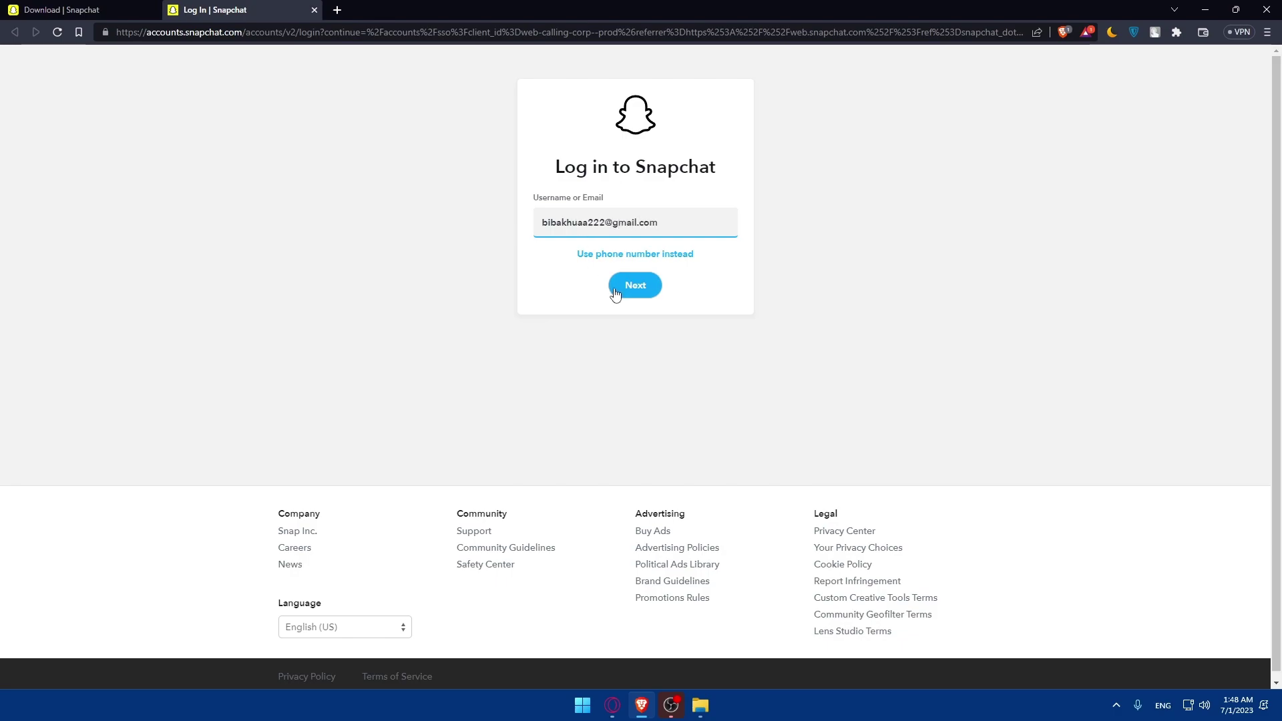
Step: Submit an e-mail address in the login form, then enter a different e-mail after it's rejected
click(627, 293)
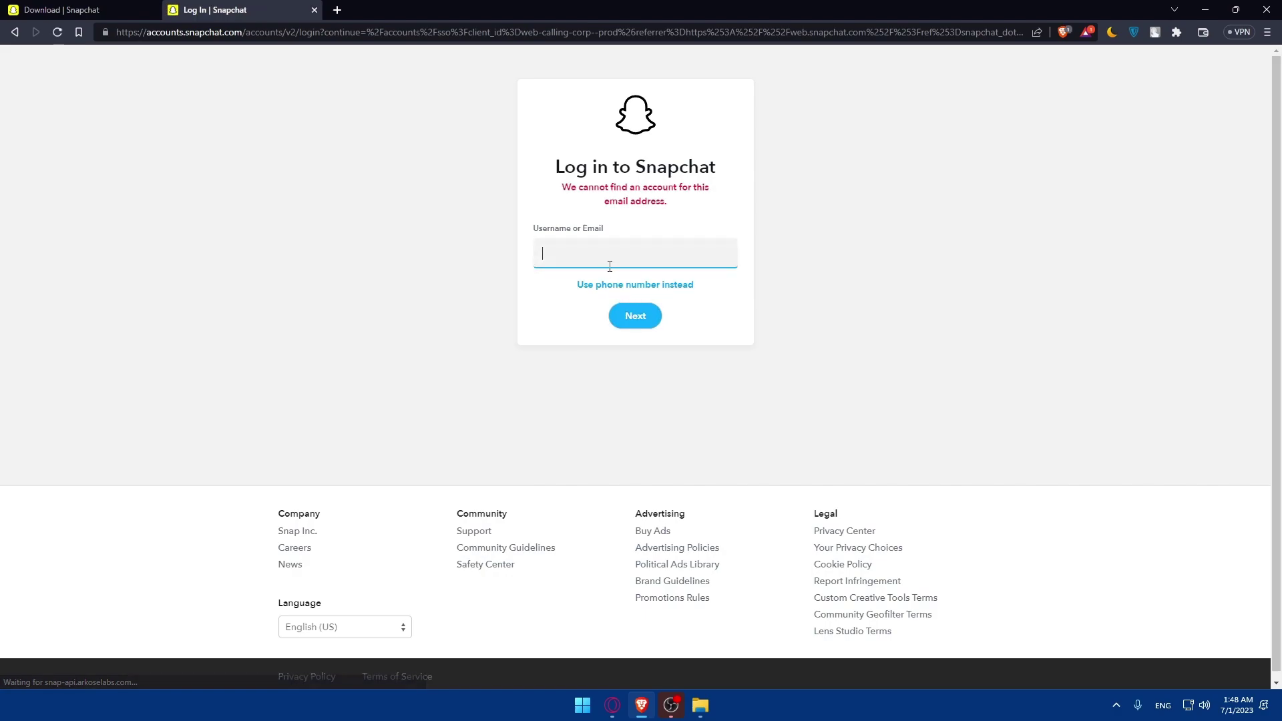
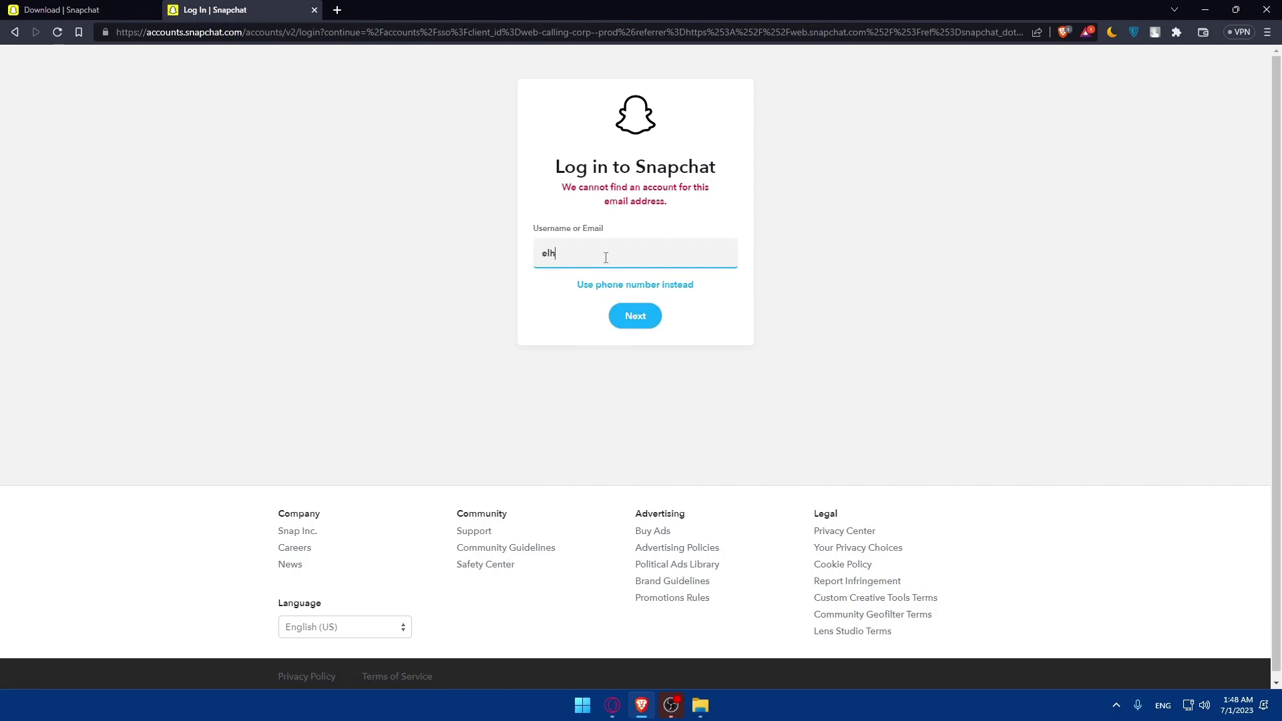
Step: Submit the second e-mail, enter the account password, and retype it after the incorrect-password error
key(Return)
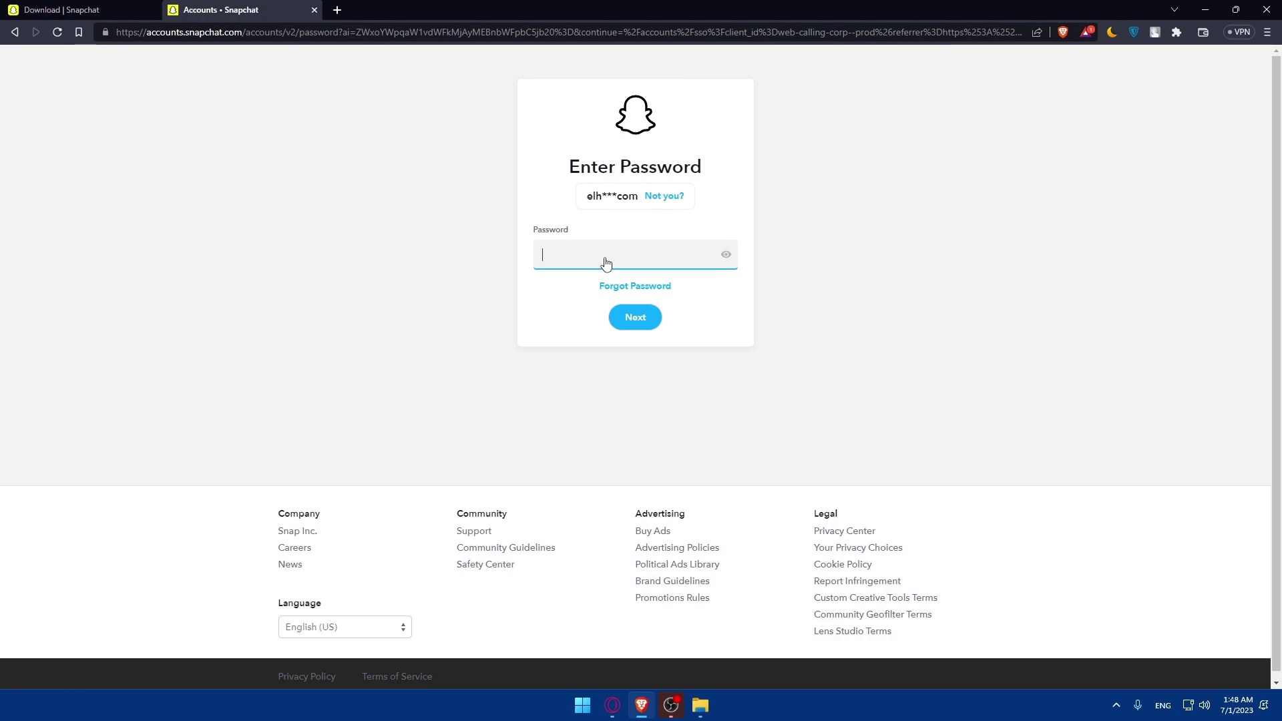
text(•••••••)
click(635, 318)
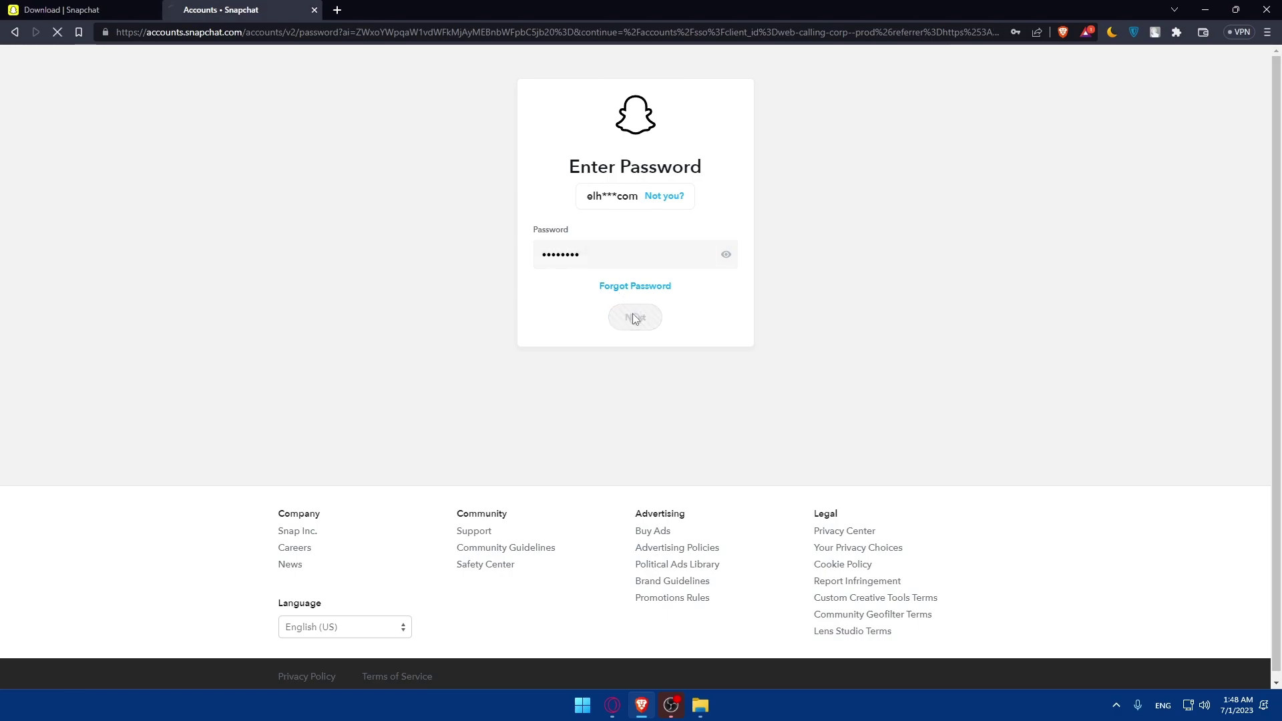
Step: Re-enter the account password in the Password field to retry signing in
text(••••)
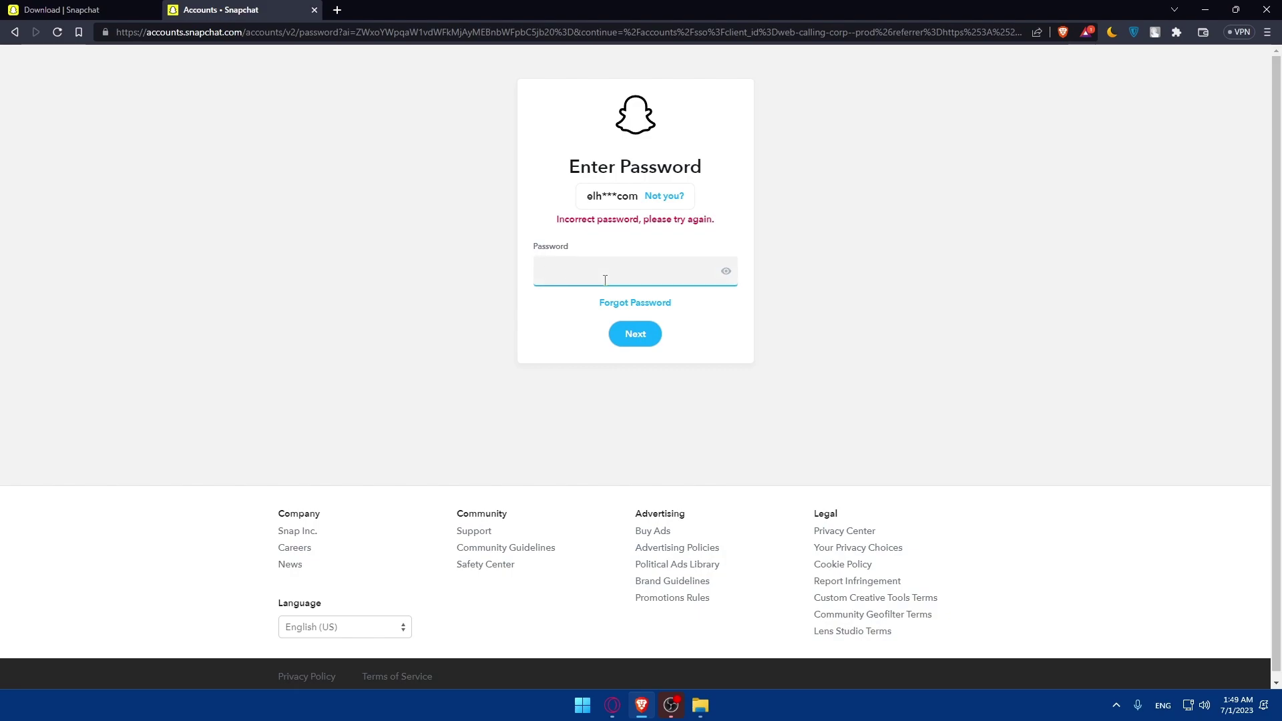
Step: Re-enter the account password in the Password field to retry signing in
text(••••••••••)
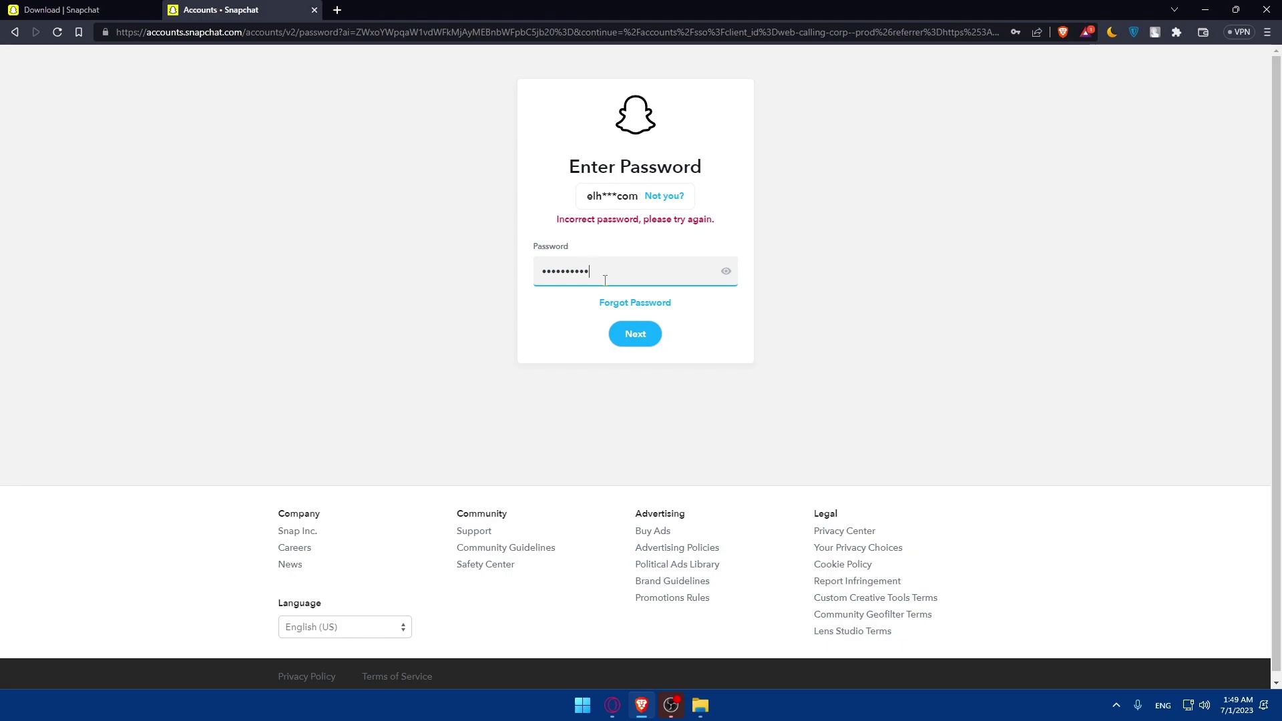
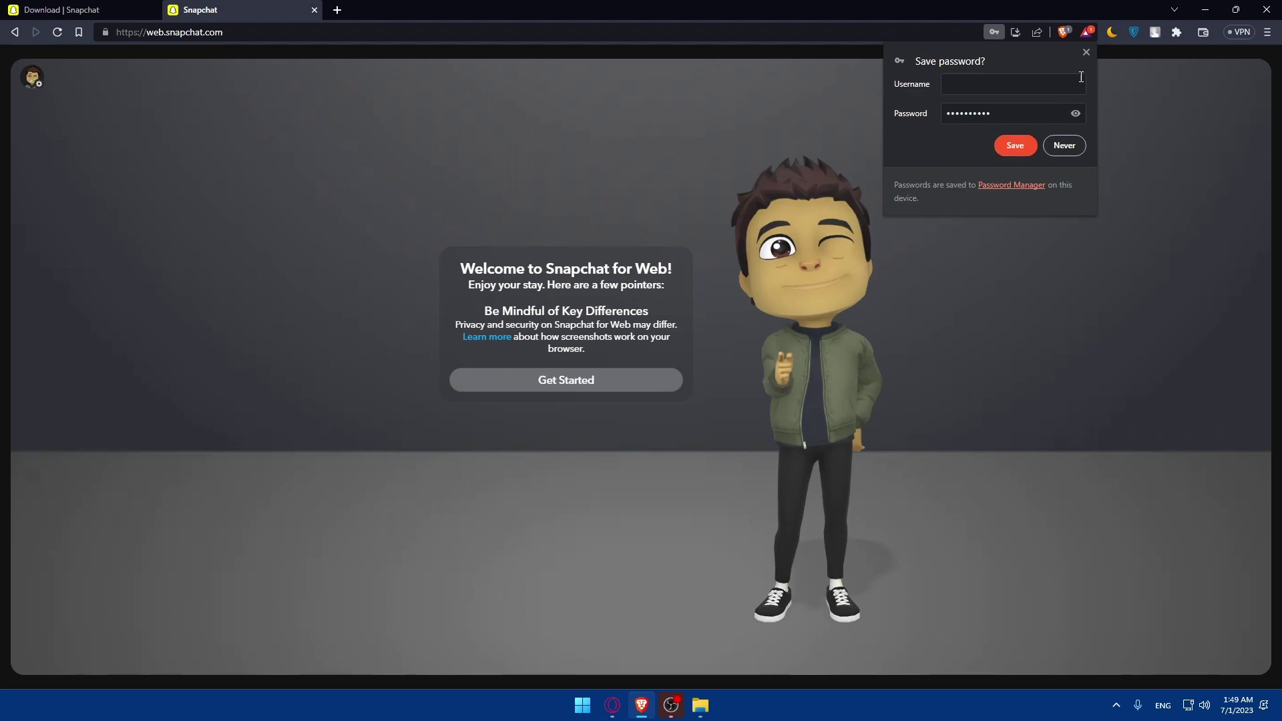
Step: Dismiss the save-password offer and open the screenshots help article in a new tab
click(1086, 53)
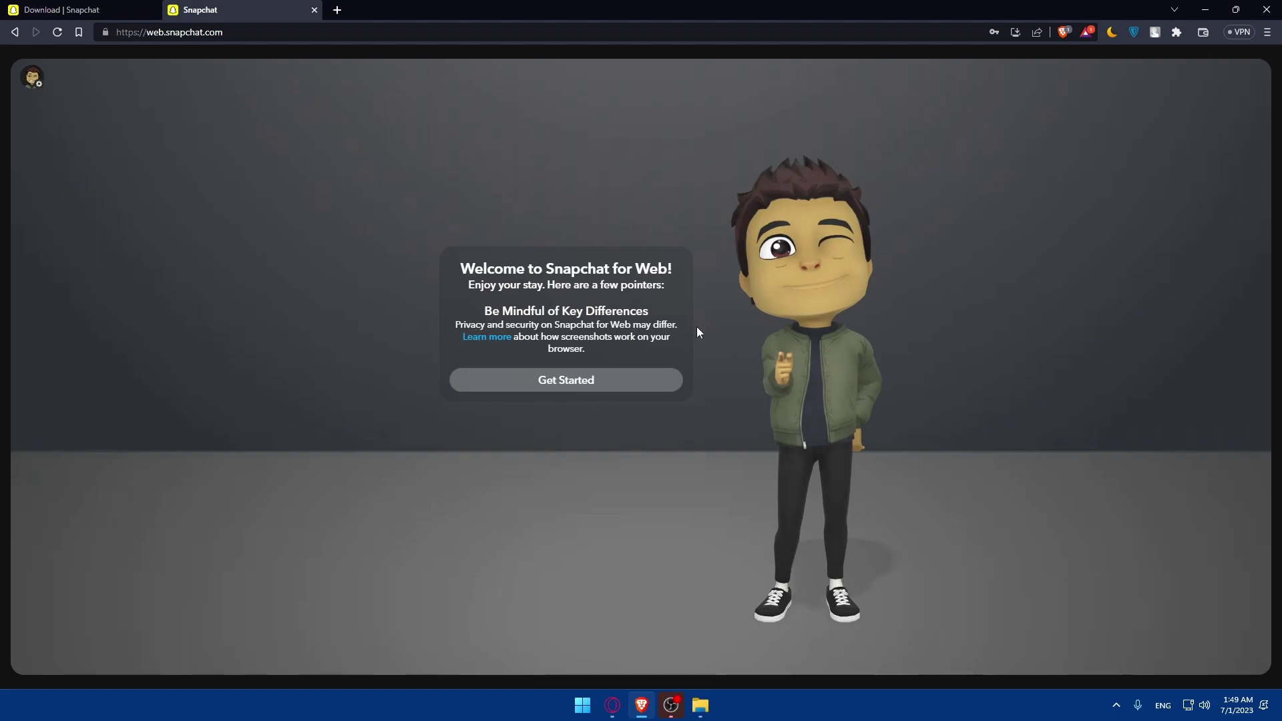
right_click(497, 337)
click(531, 344)
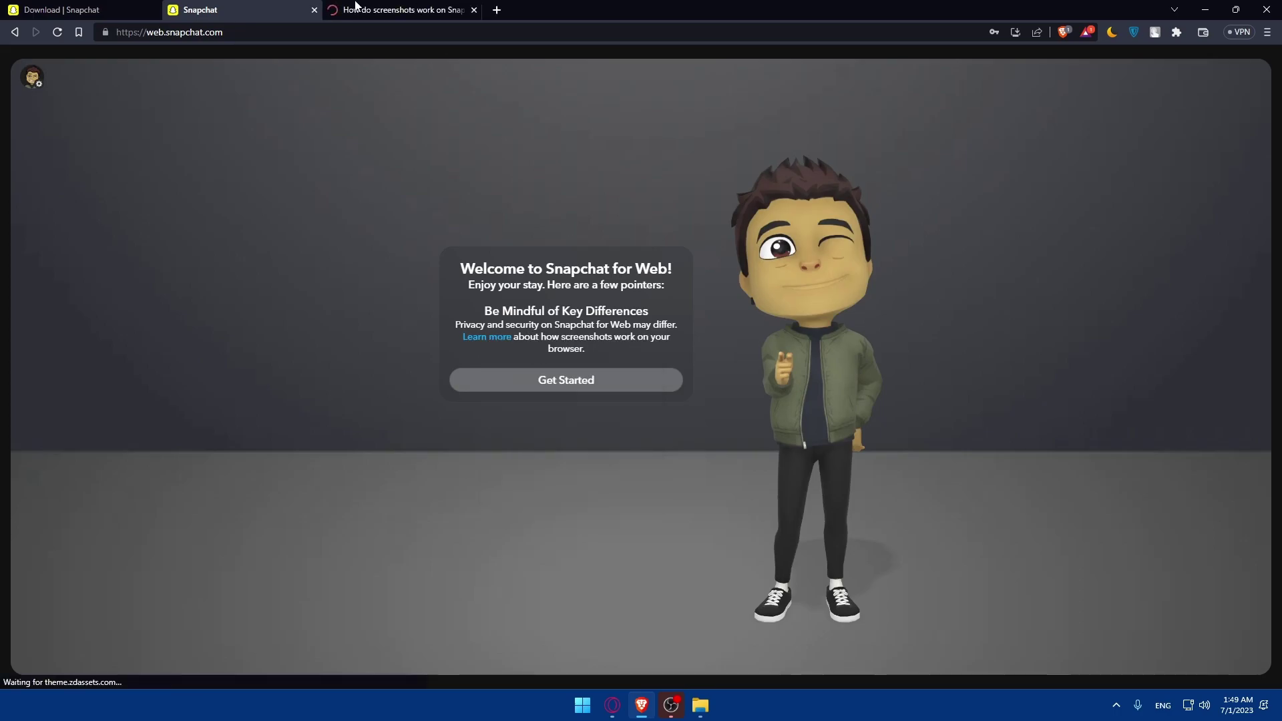
Step: Read through the screenshots help article, then close it to return to Snapchat
click(354, 10)
scroll(632, 272, down, 8)
scroll(668, 266, up, 10)
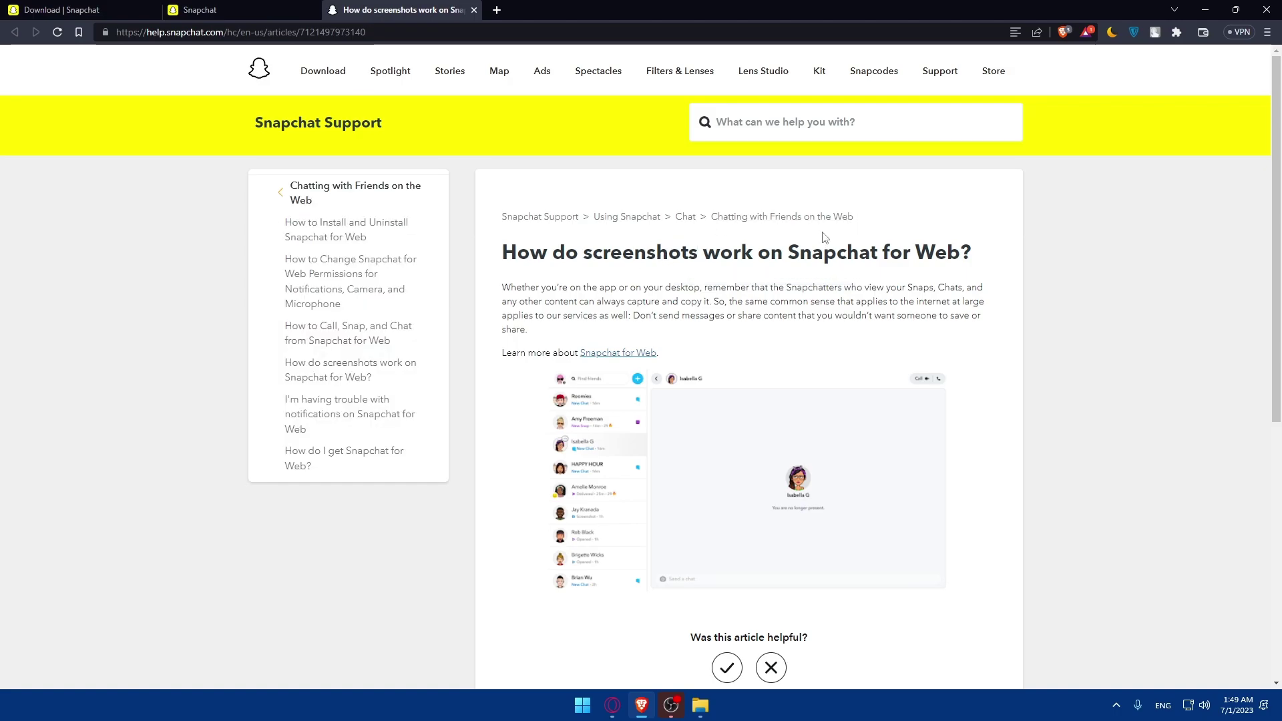
click(474, 10)
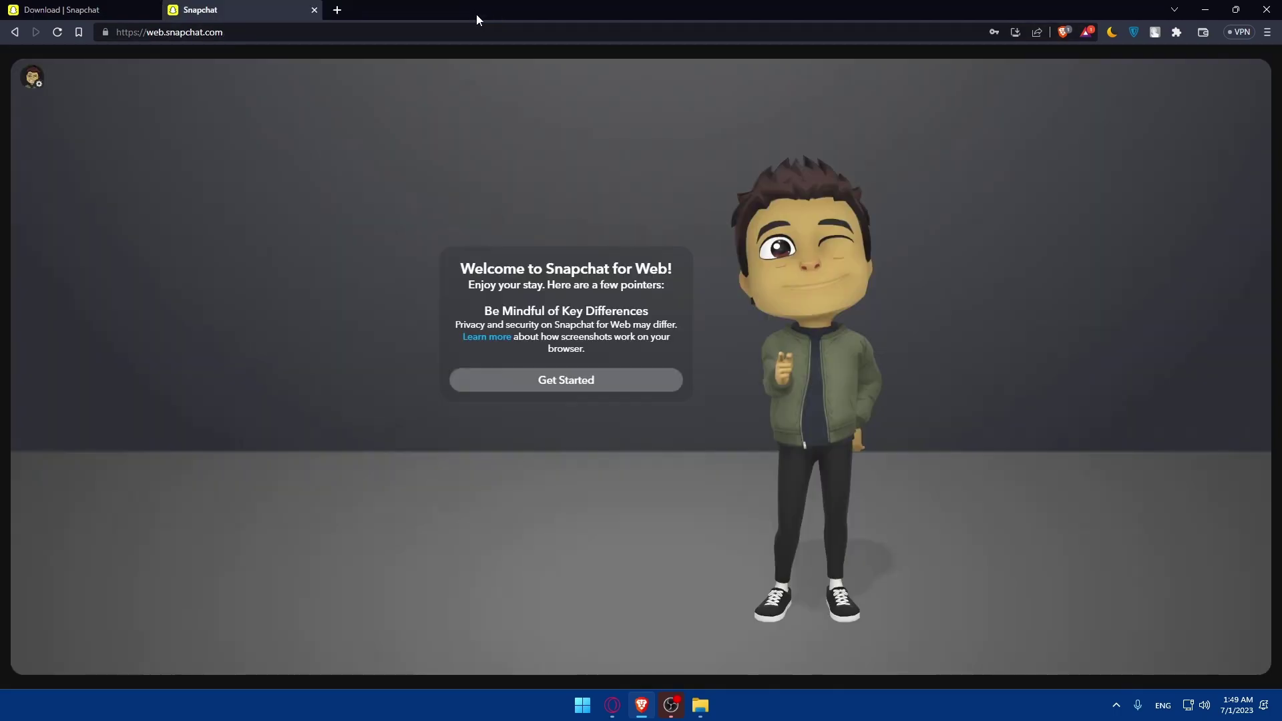
Step: Dismiss the welcome and notifications cards and allow camera and microphone access
click(561, 379)
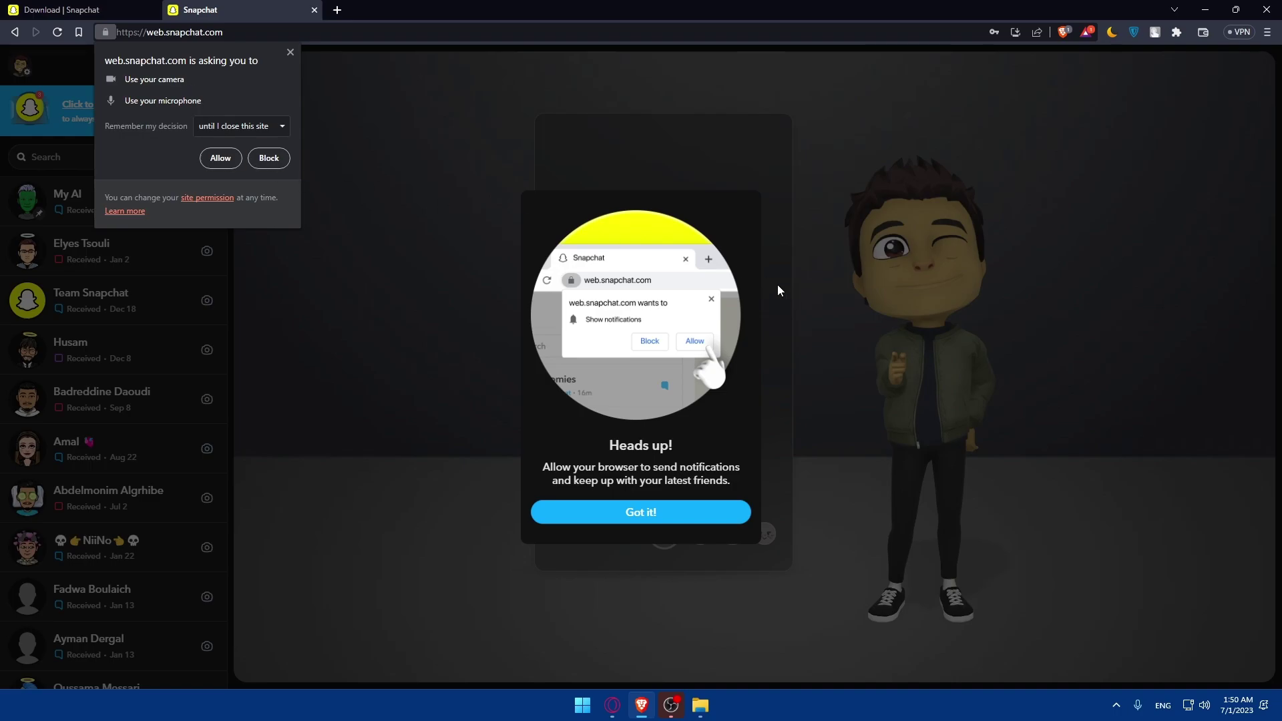
click(668, 511)
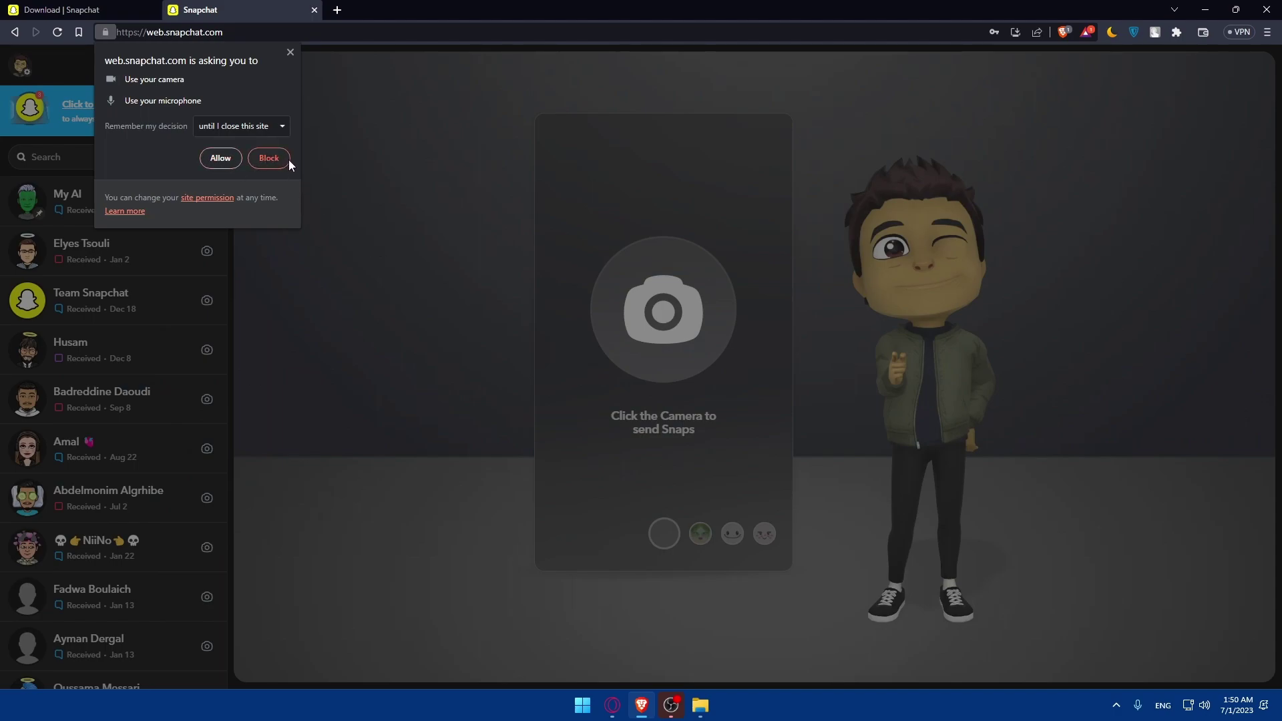
click(217, 164)
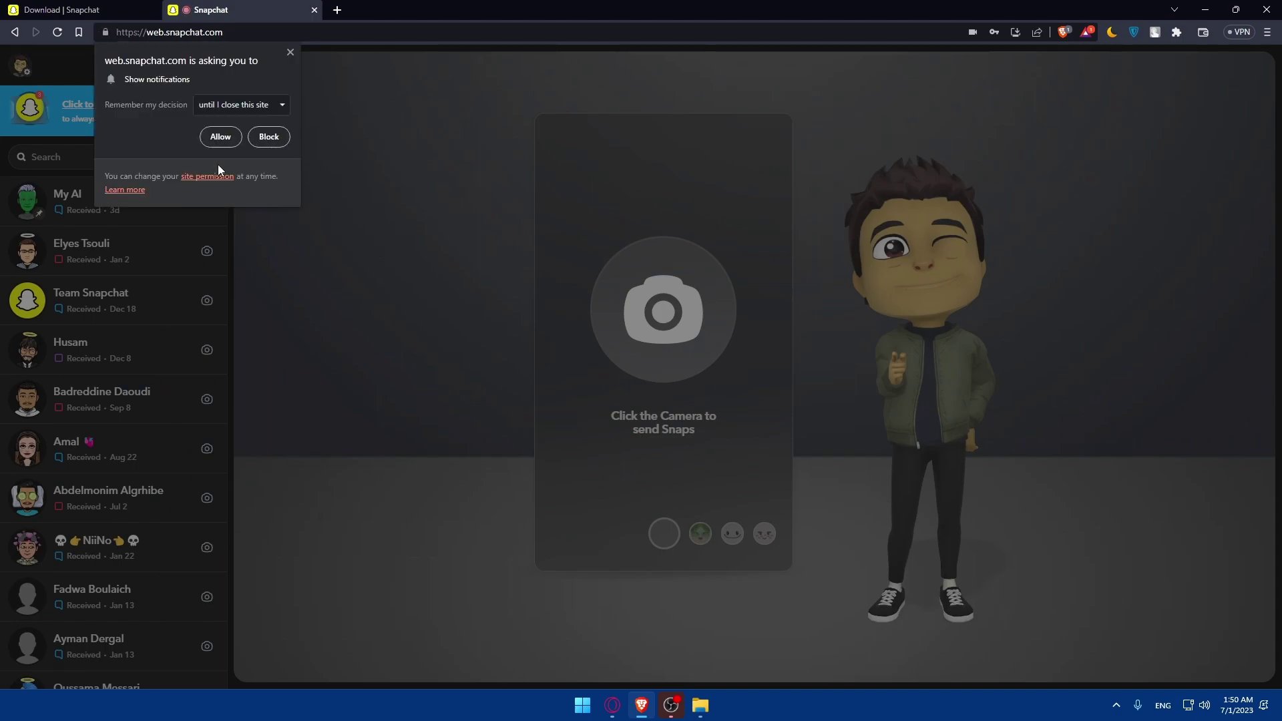
Step: Dismiss the notification permission request, then start the camera and capture a snap
click(288, 53)
click(644, 299)
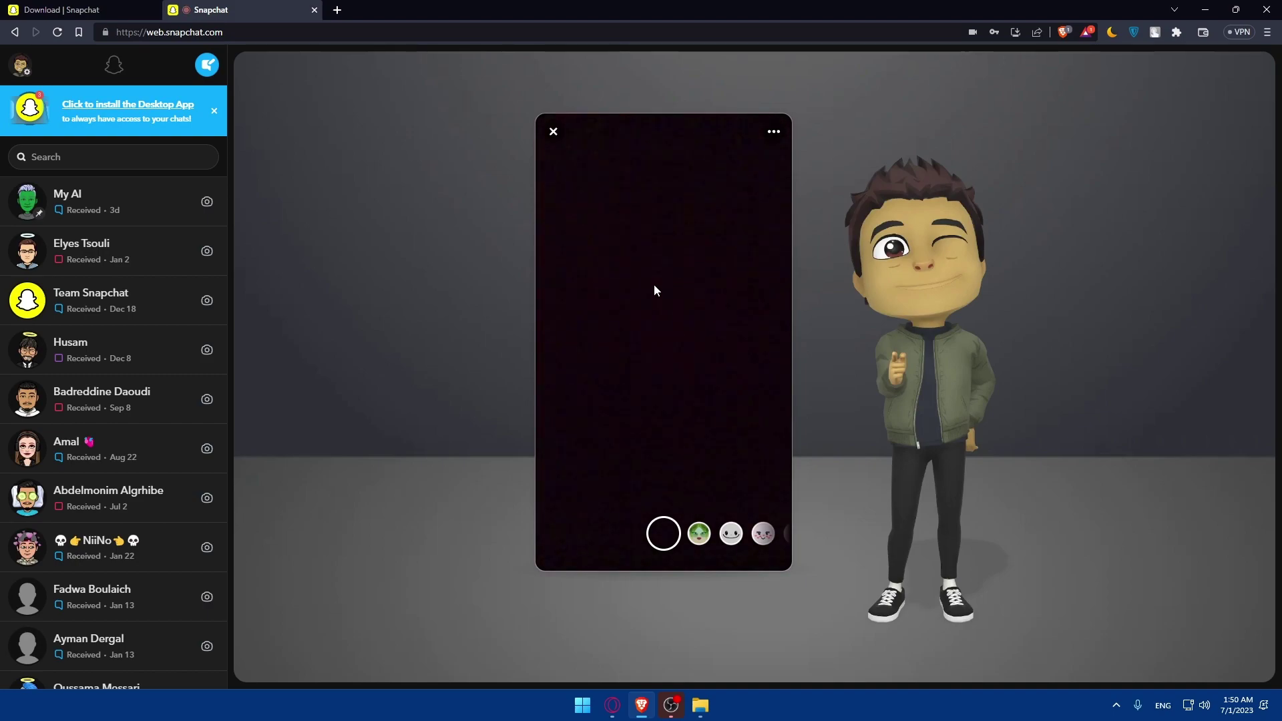
click(663, 532)
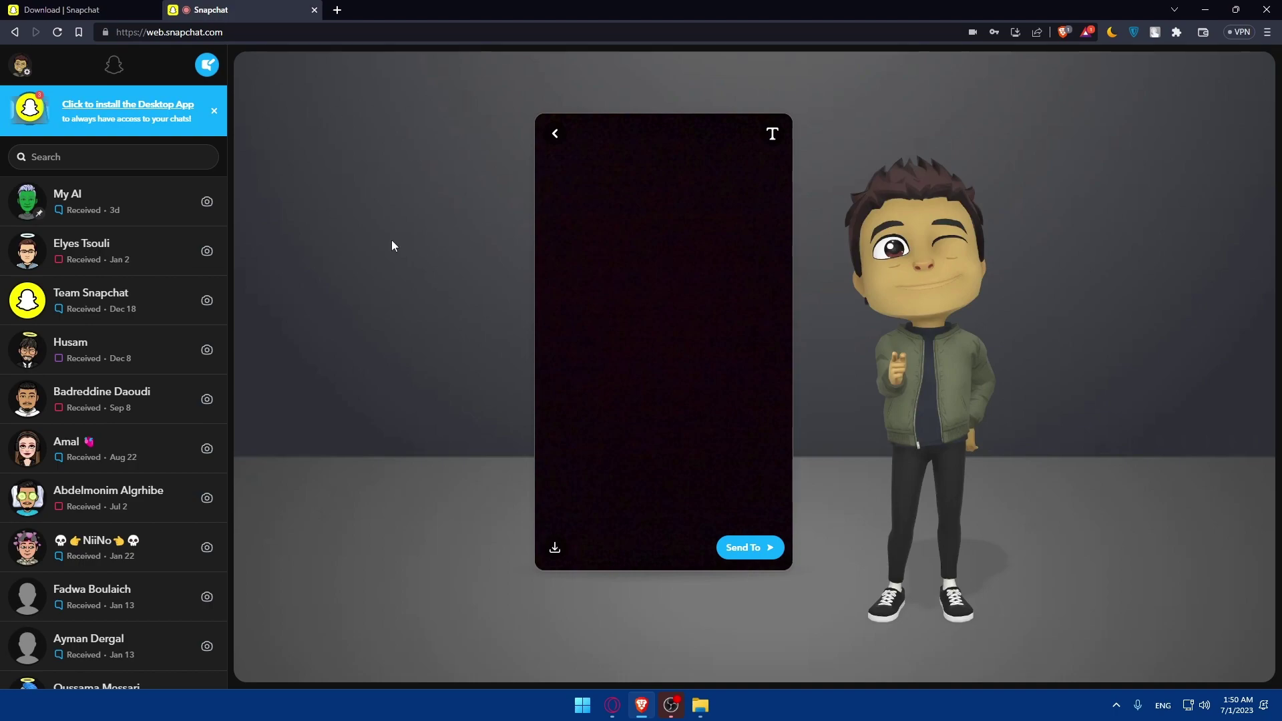
Step: Install Snapchat as a desktop app, move its window to the right, then close it
click(134, 112)
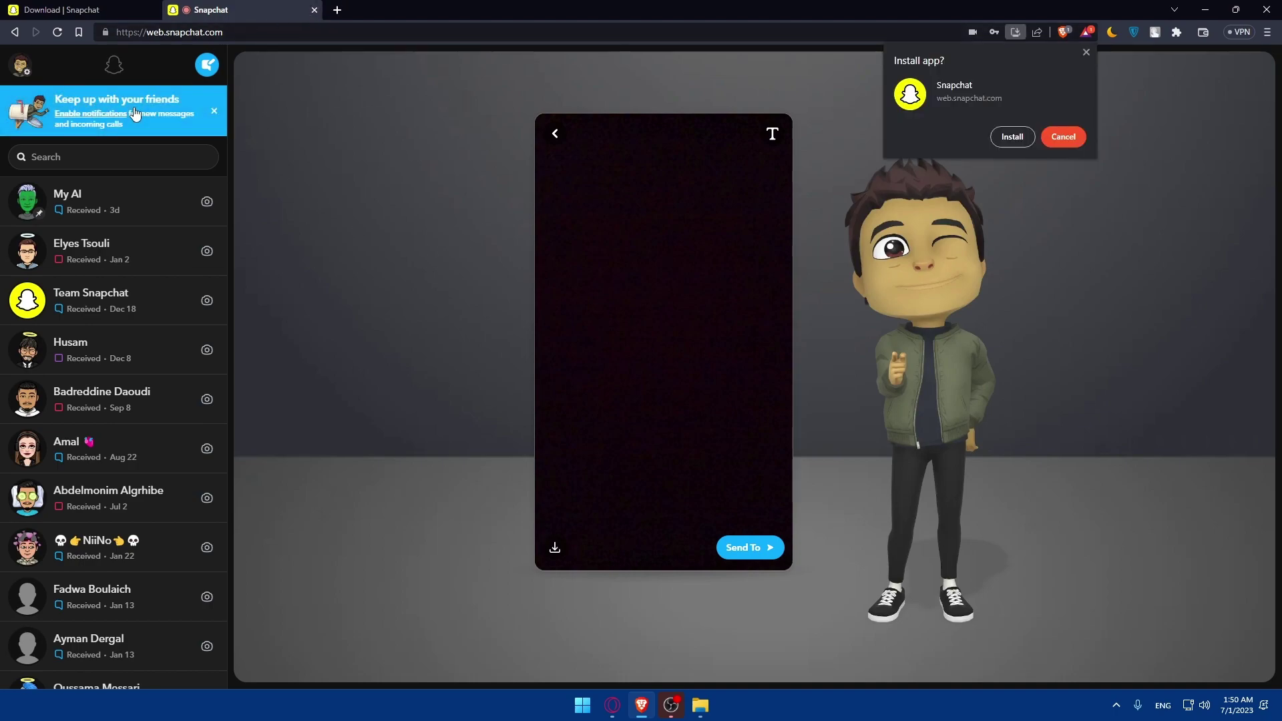
click(1011, 139)
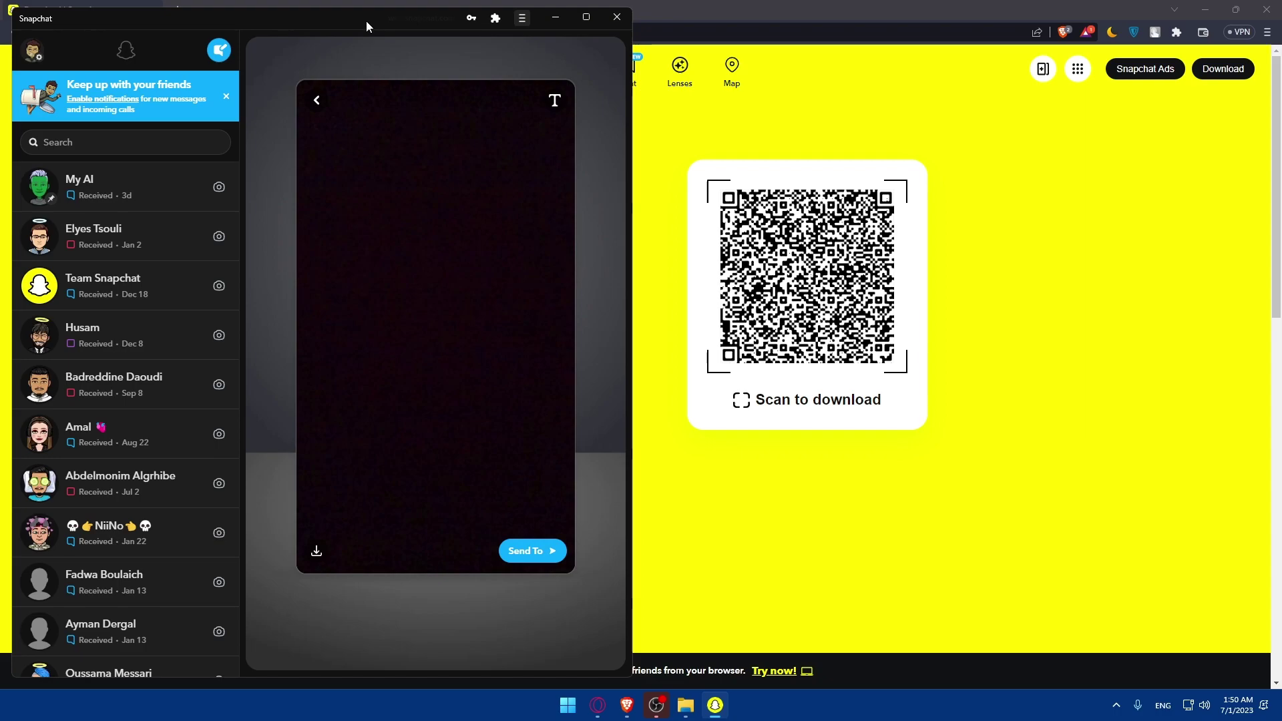
drag(366, 22, 616, 59)
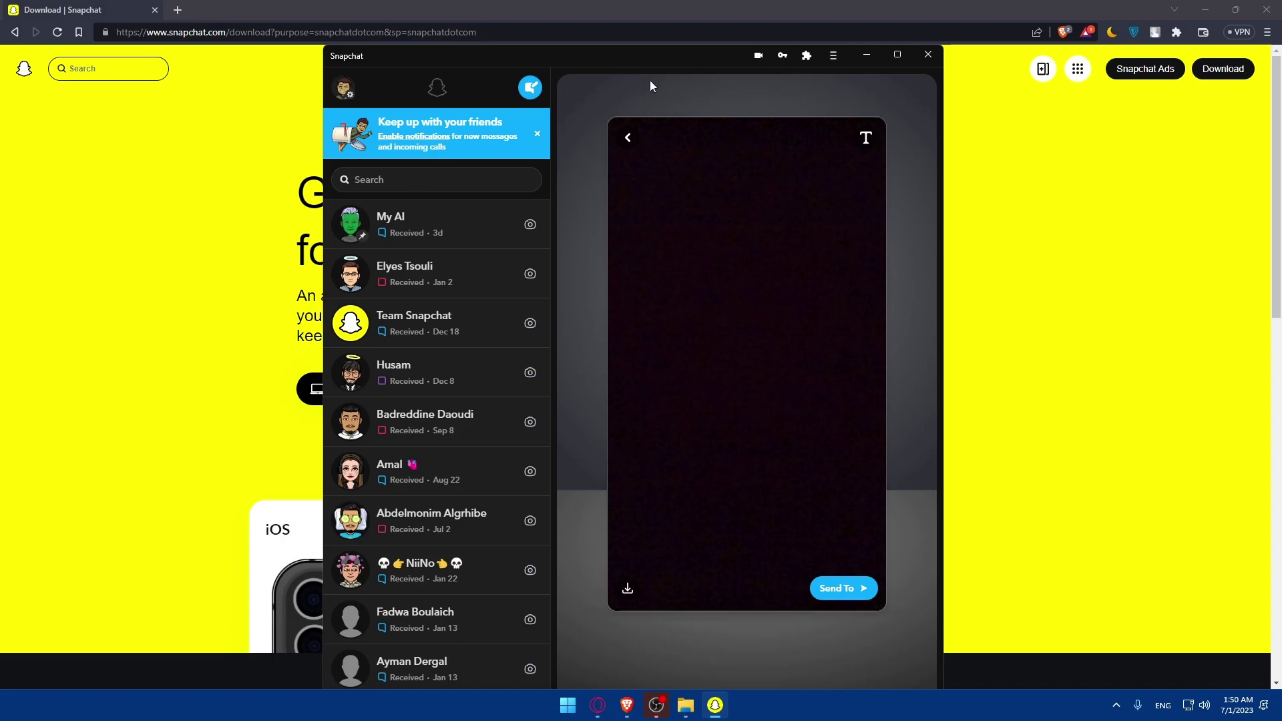
click(927, 55)
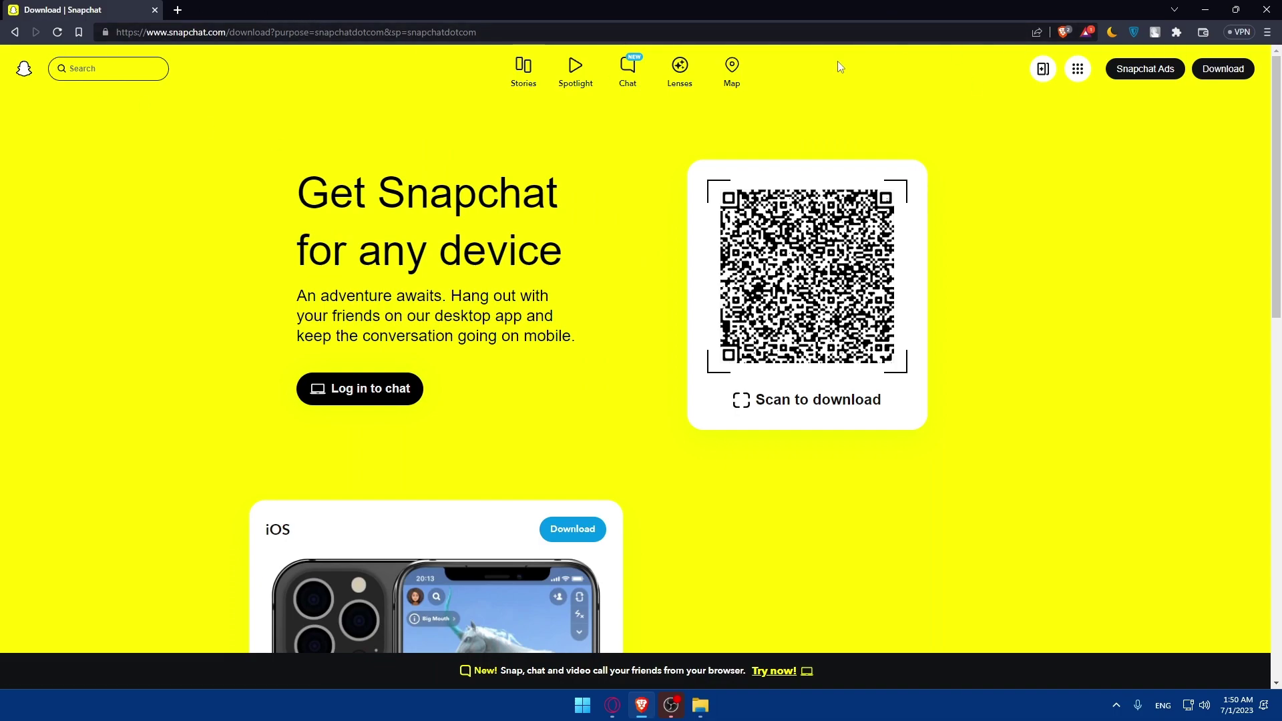
Step: Open a new Brave tab and leave its address bar empty after deleting the typed dashes
click(177, 10)
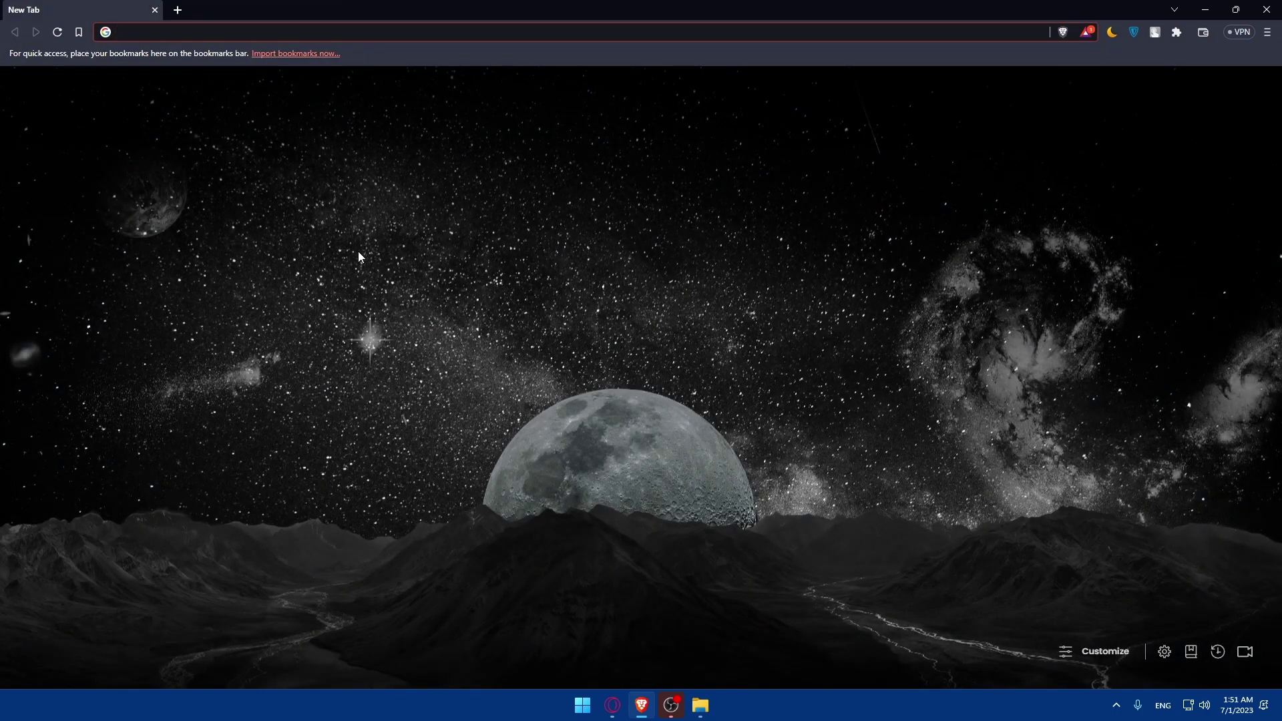
text(--)
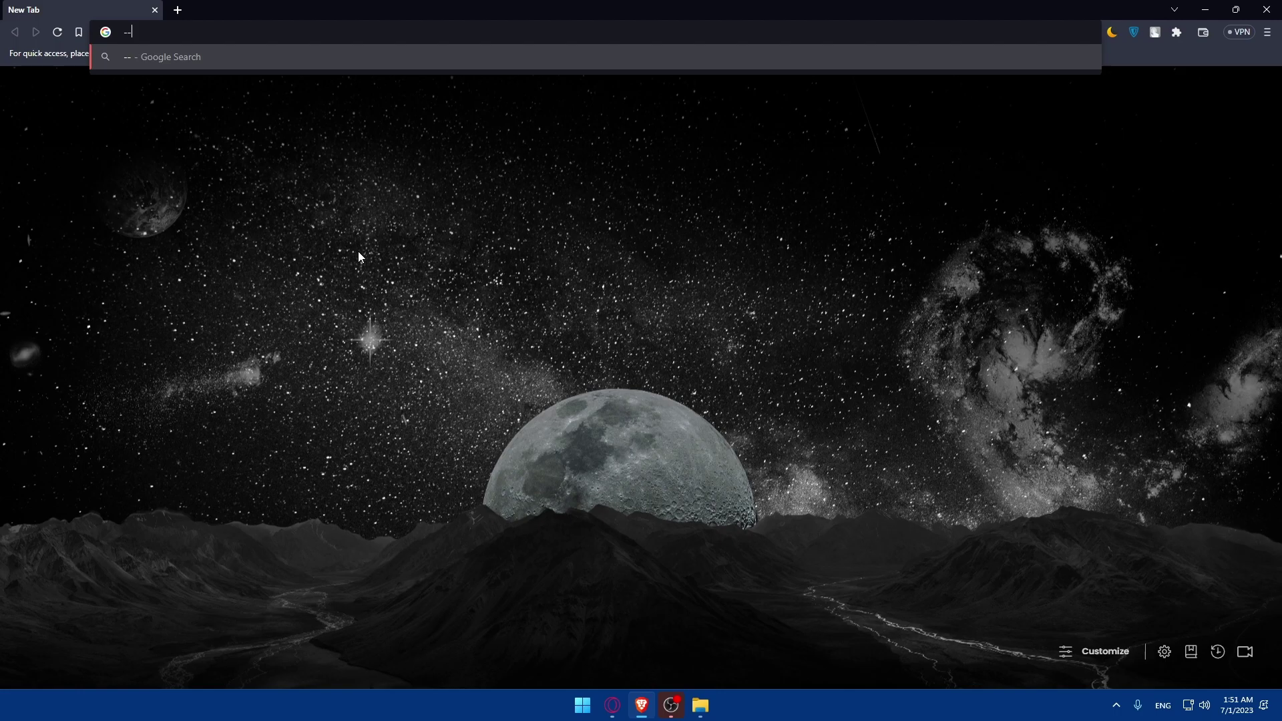
key(BackSpace)
key(BackSpace)
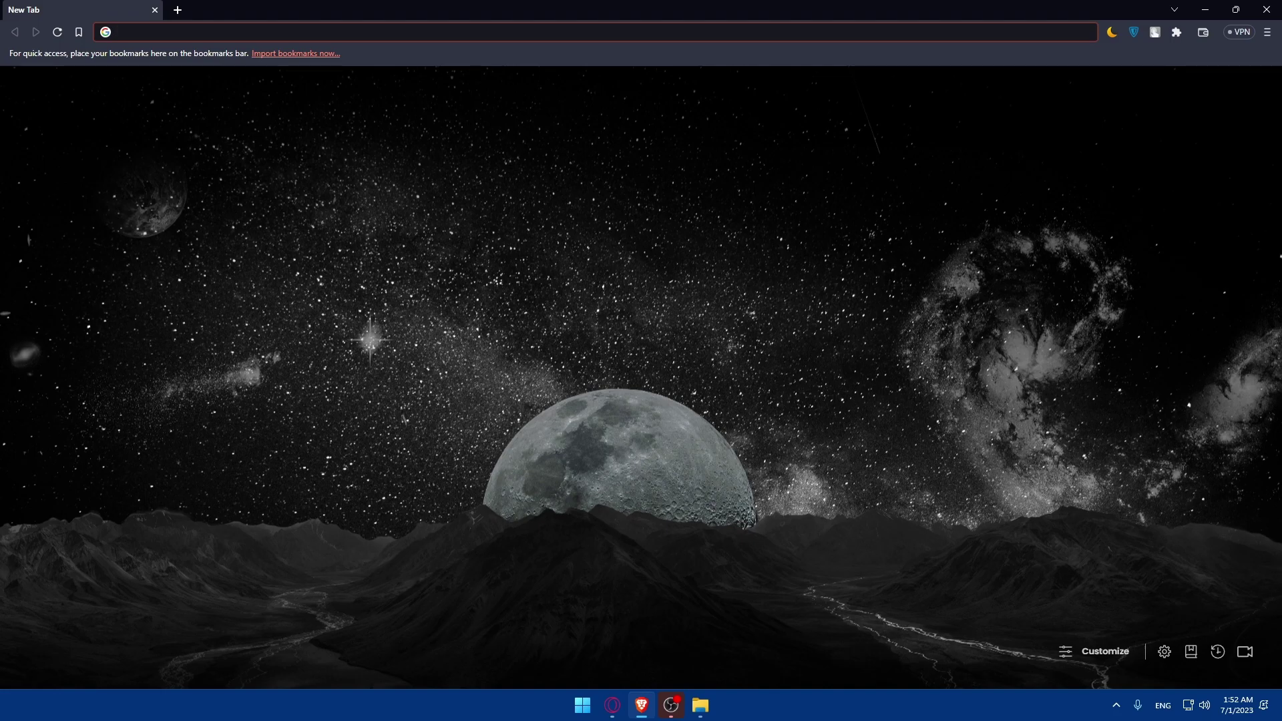
text(--)
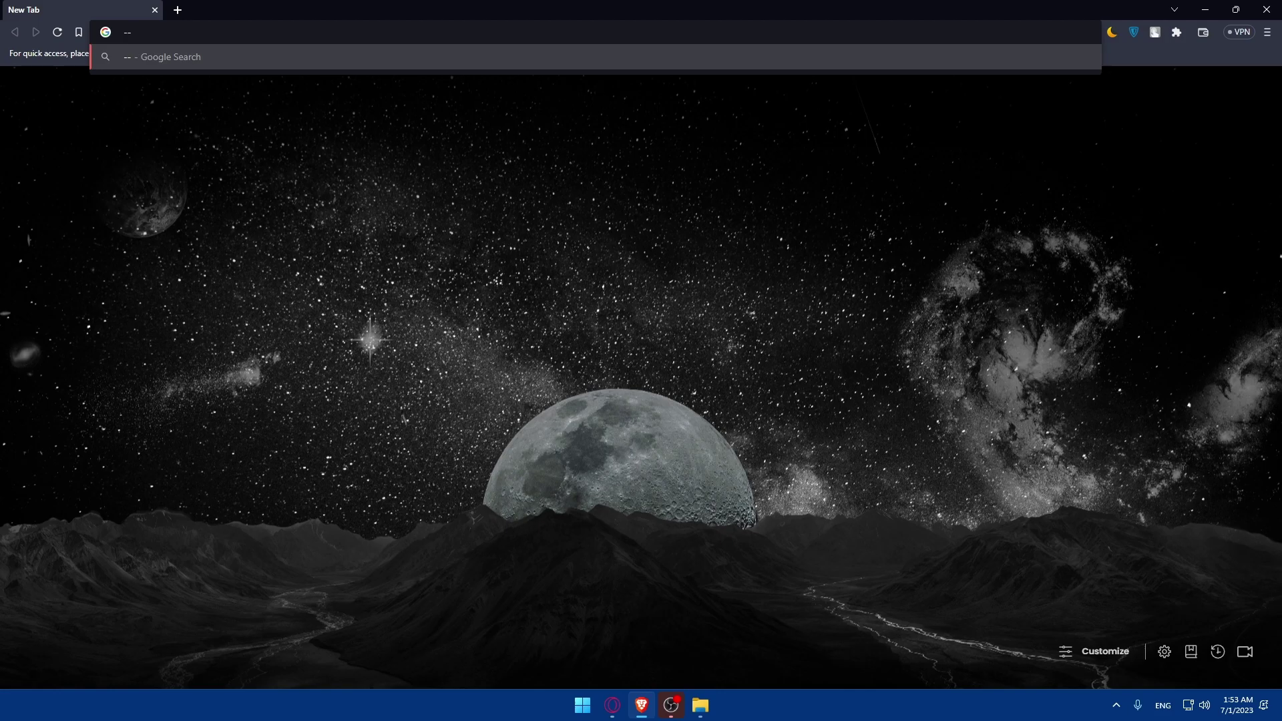
text(--)
text(--)
drag(130, 29, 107, 98)
key(BackSpace)
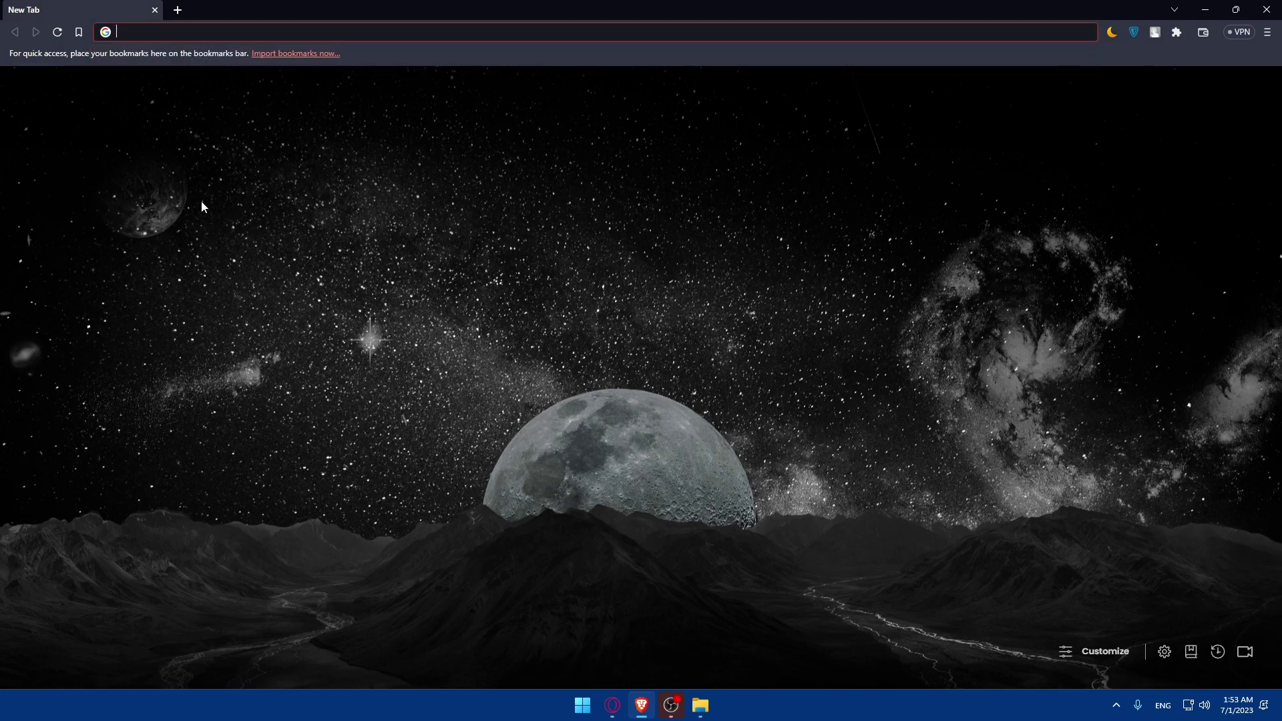